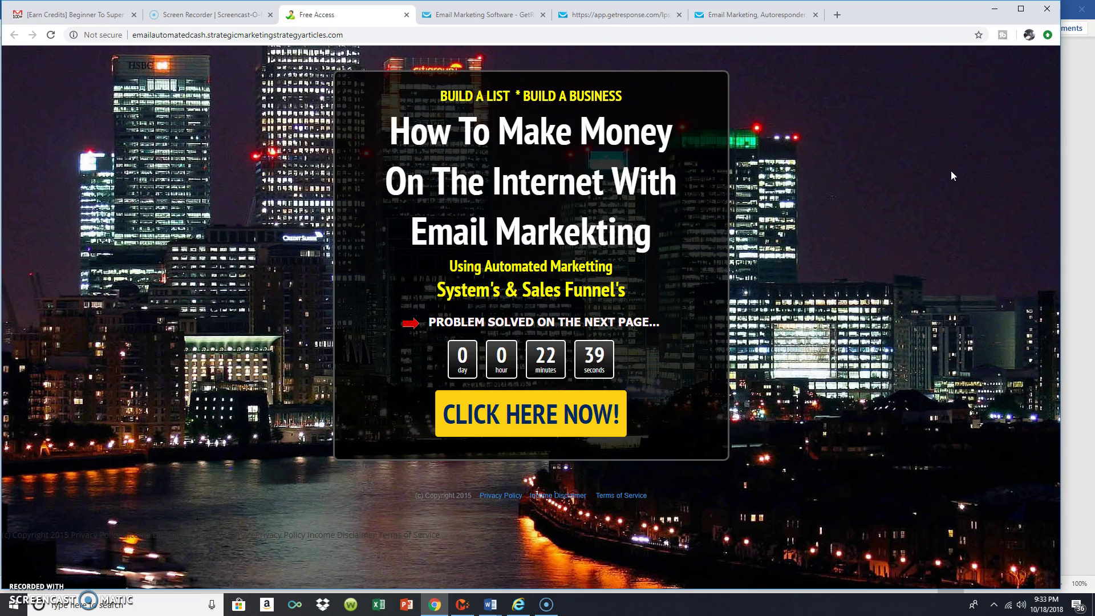
# Step: View the desktop preview of the "Get It Totally Free" landing page, including its video and sign-up form
pyautogui.moveTo(1064, 163); pyautogui.dragTo(1064, 164)
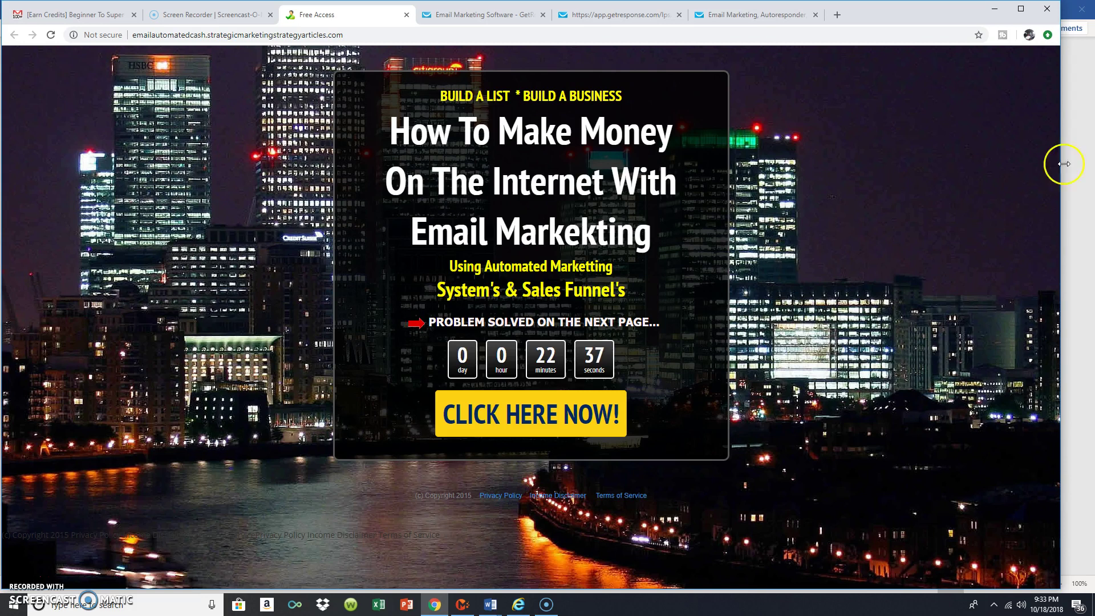
pyautogui.click(591, 18)
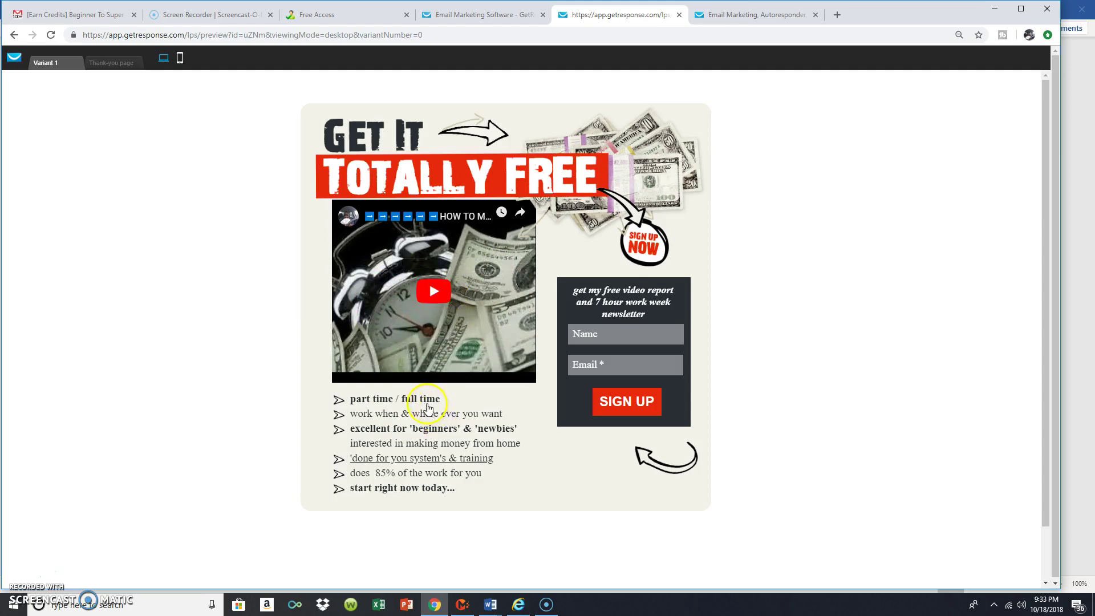
pyautogui.scroll(-1, 400, 399)
pyautogui.scroll(1, 442, 363)
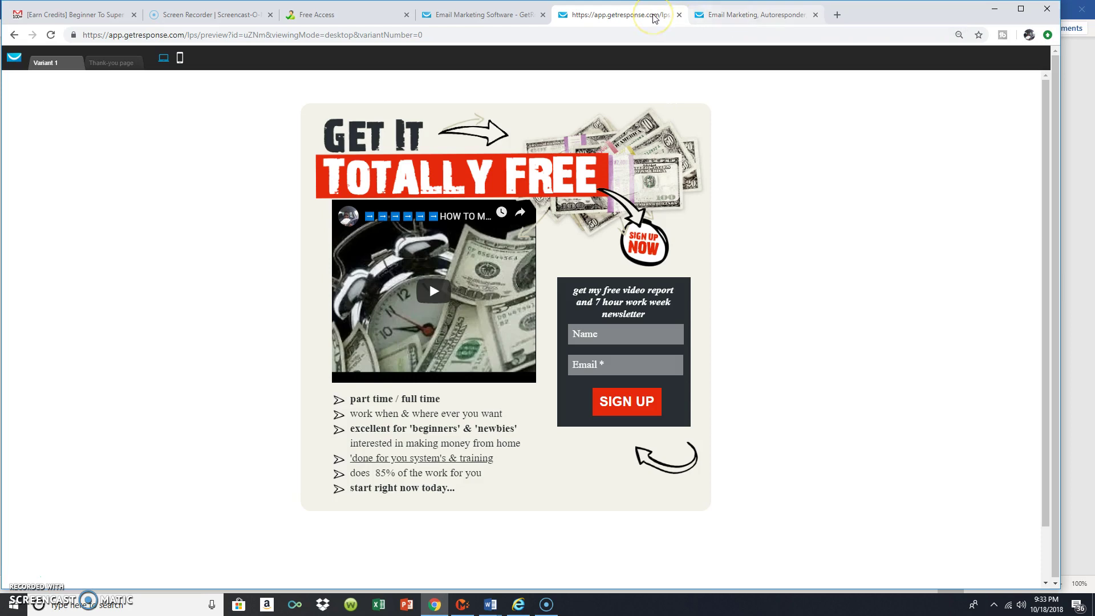
# Step: Open the GENERAL BIZ OPS landing page for editing and dismiss the popup forms announcement
pyautogui.click(728, 17)
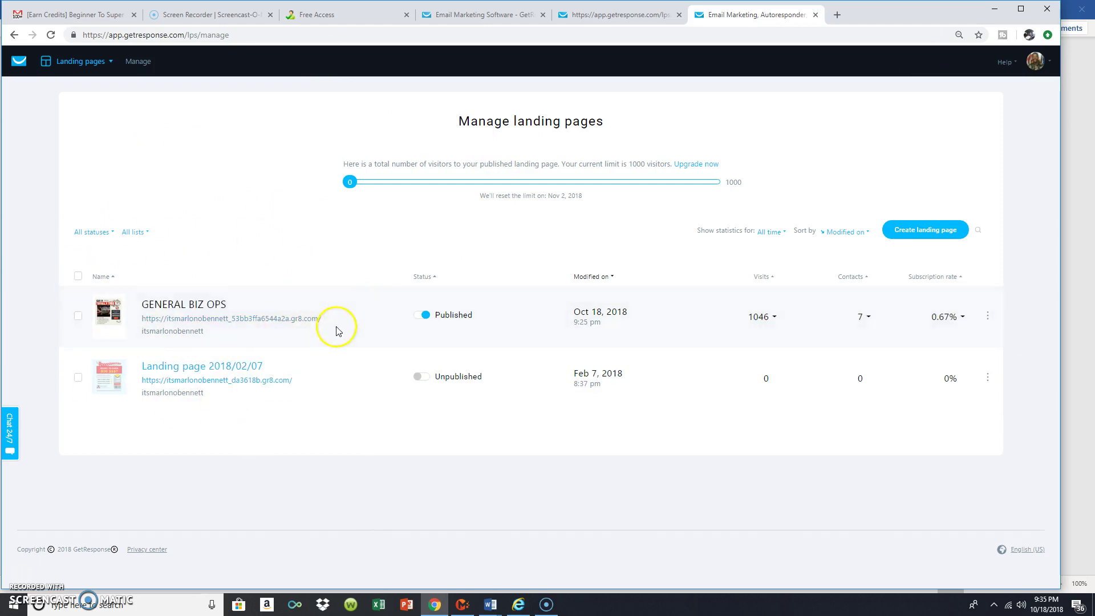
pyautogui.click(989, 317)
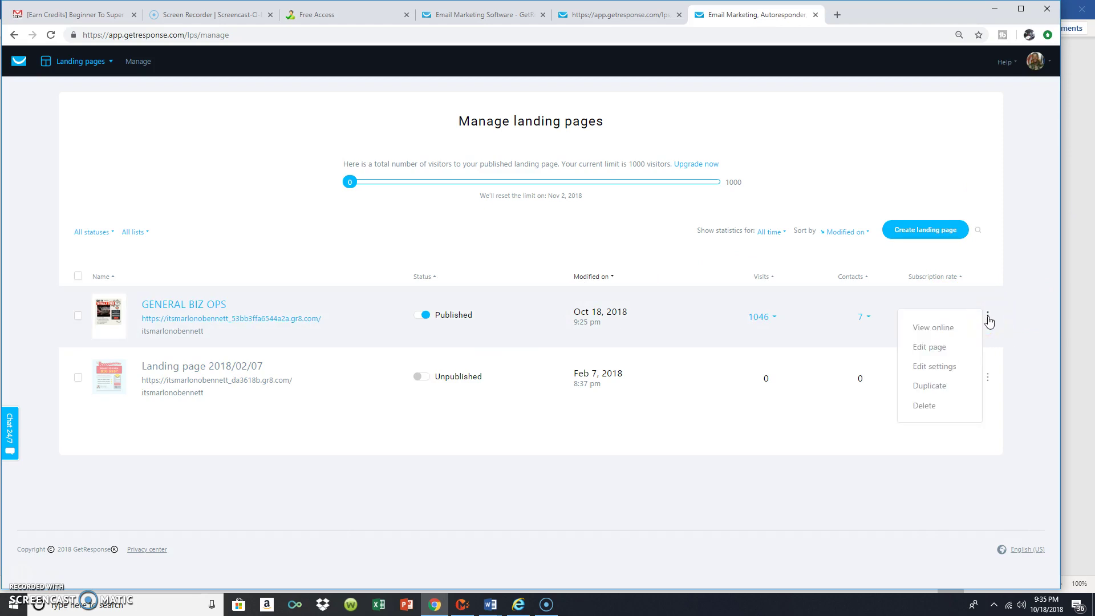
pyautogui.click(931, 351)
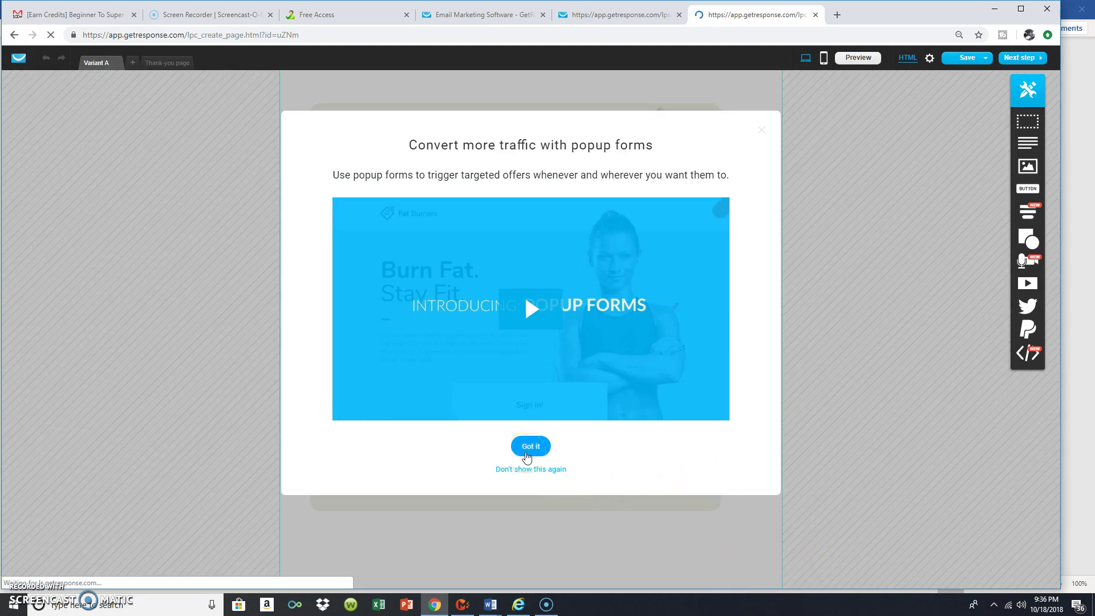
pyautogui.click(529, 447)
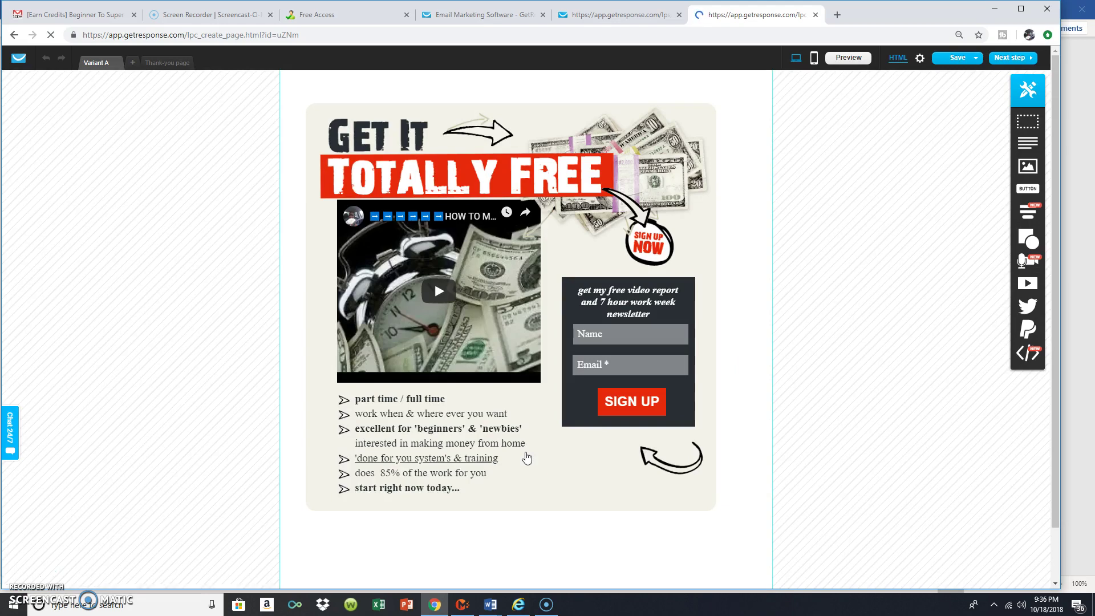
pyautogui.click(1047, 116)
pyautogui.moveTo(1028, 114); pyautogui.dragTo(507, 228)
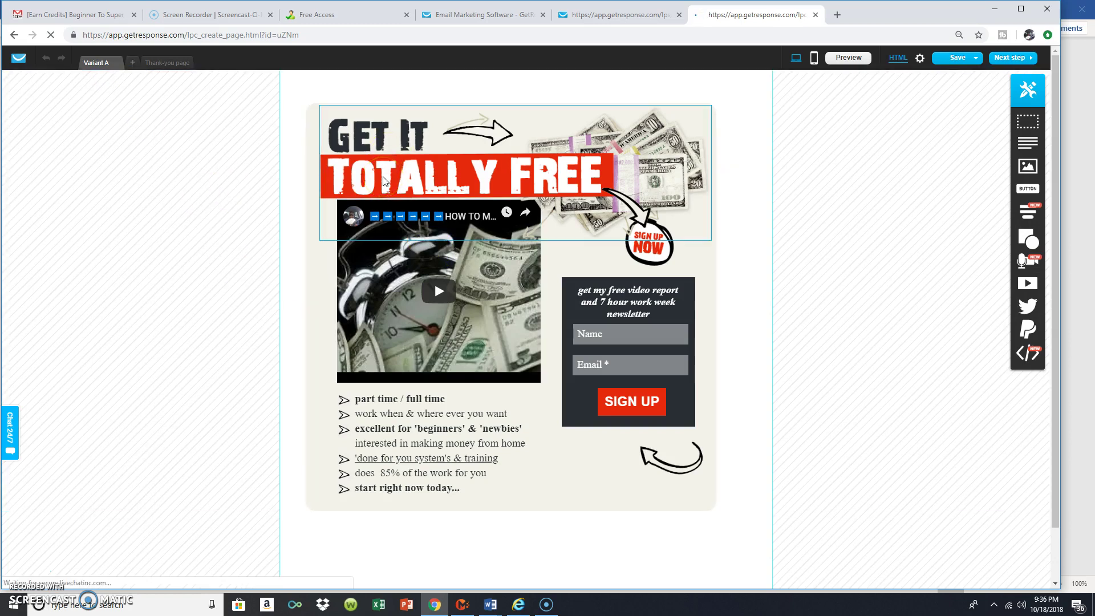
pyautogui.click(459, 335)
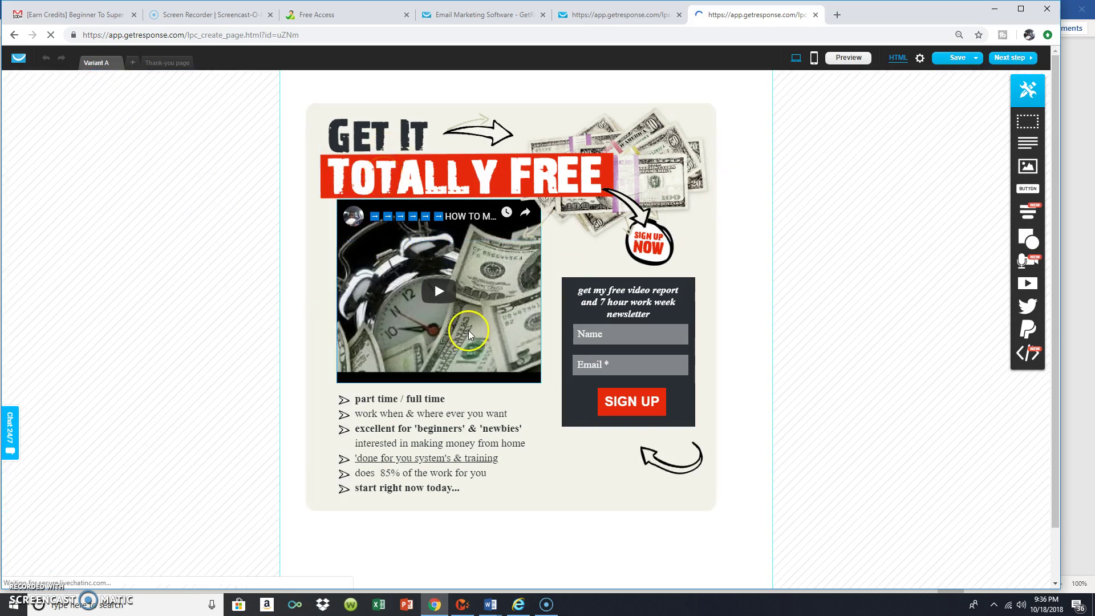
pyautogui.click(586, 325)
pyautogui.click(630, 366)
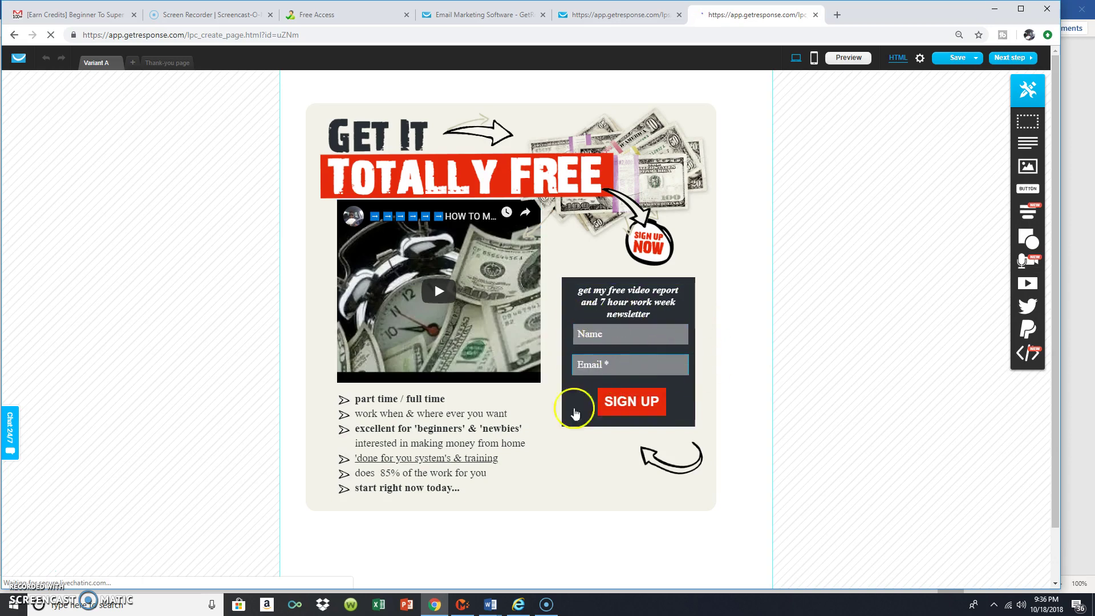
pyautogui.click(288, 60)
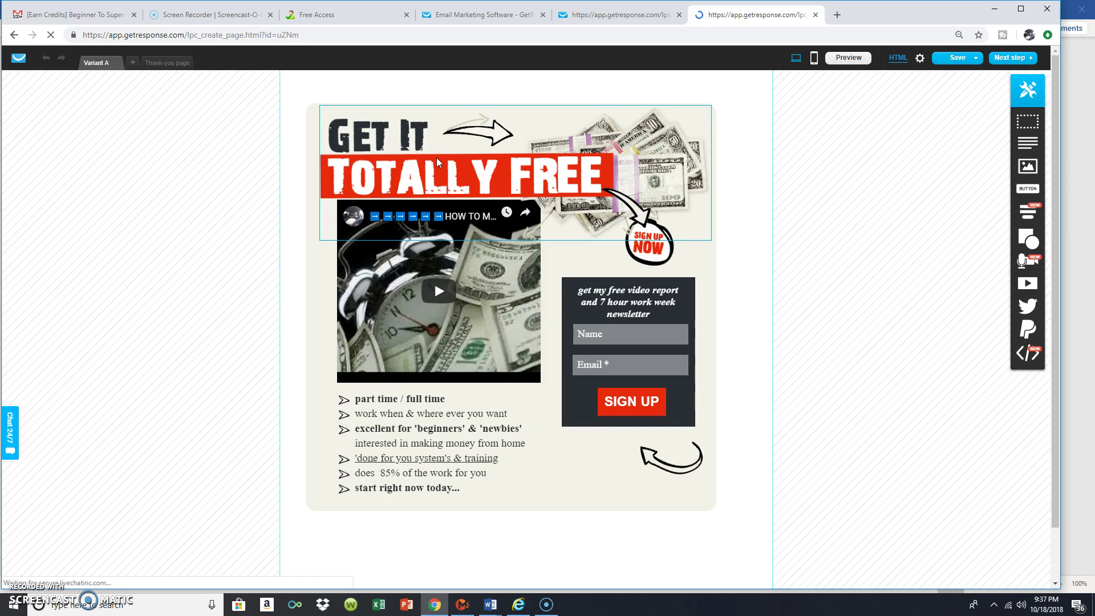
pyautogui.click(642, 142)
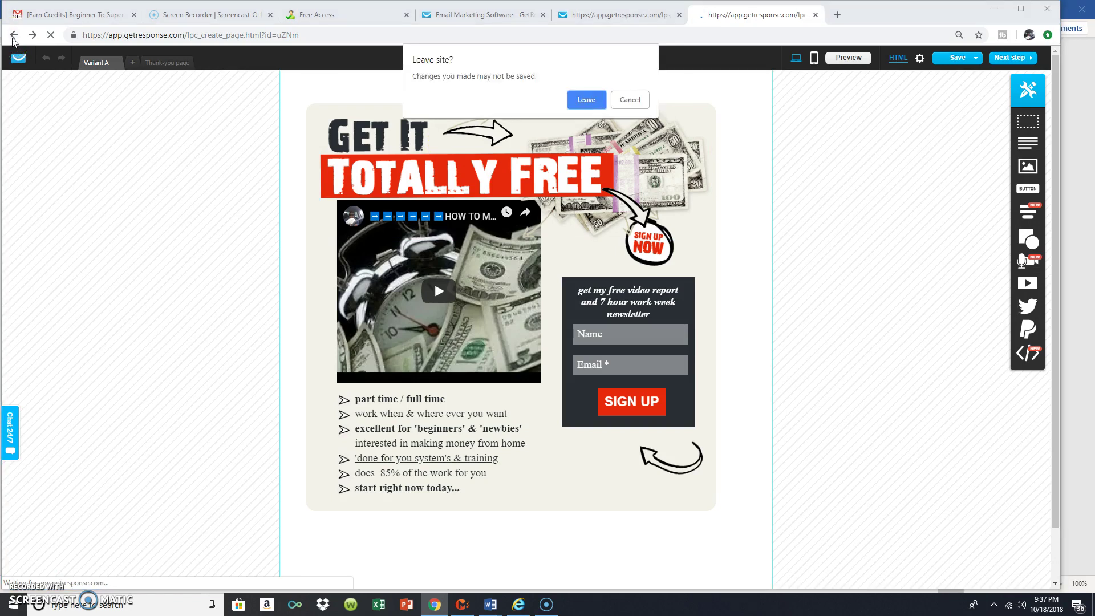
# Step: Cancel leaving the site without saving, and save and exit the landing page editor instead
pyautogui.click(180, 36)
pyautogui.click(623, 101)
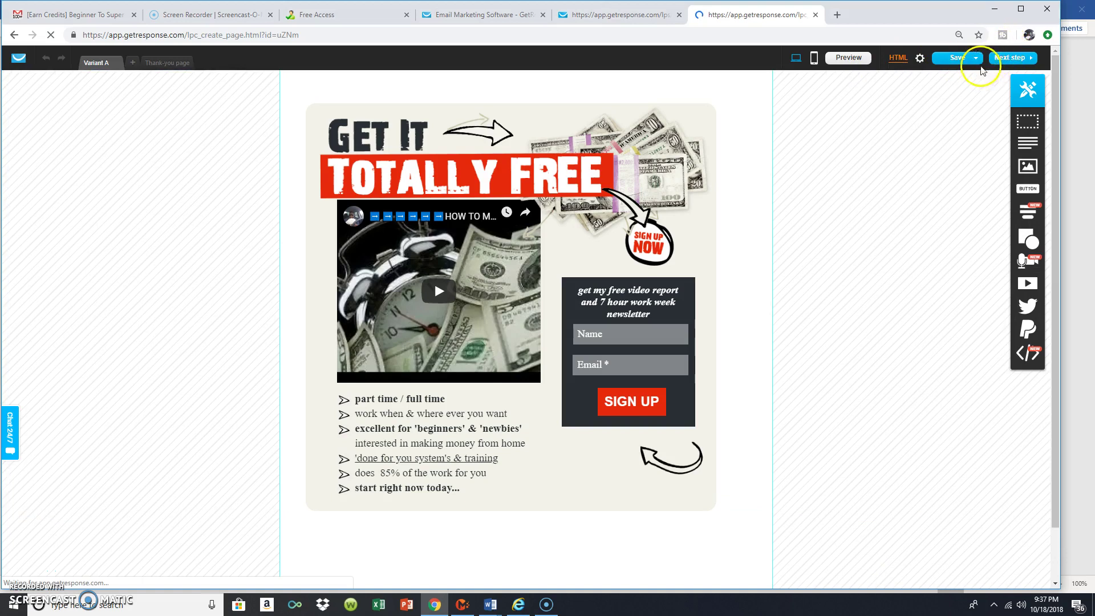
pyautogui.moveTo(964, 64)
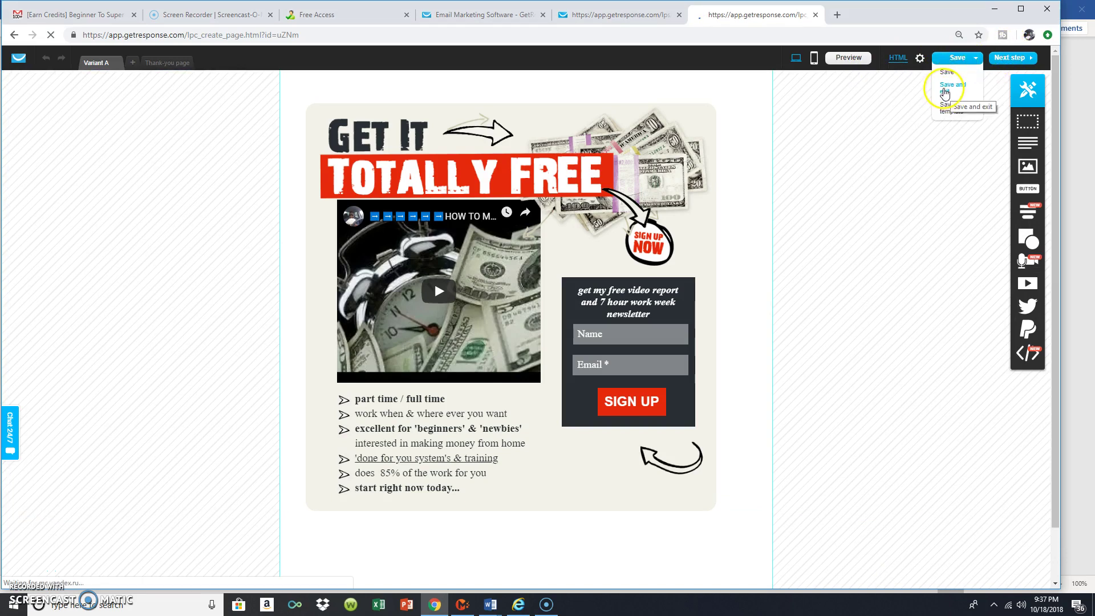
pyautogui.click(947, 88)
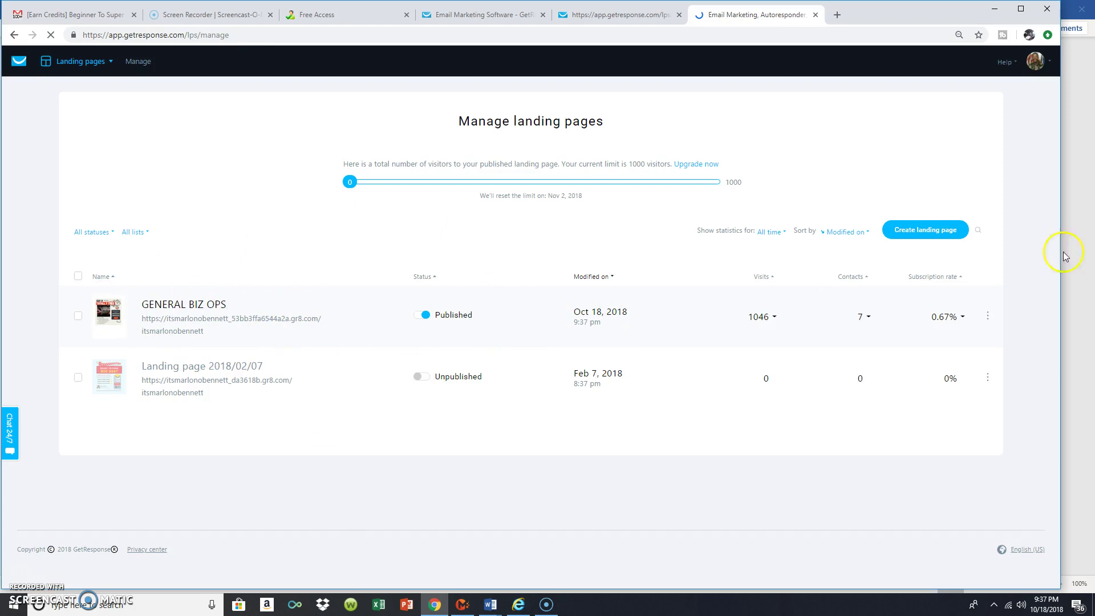
# Step: Reopen the GENERAL BIZ OPS page in the editor, and save and exit it without making edits
pyautogui.click(988, 319)
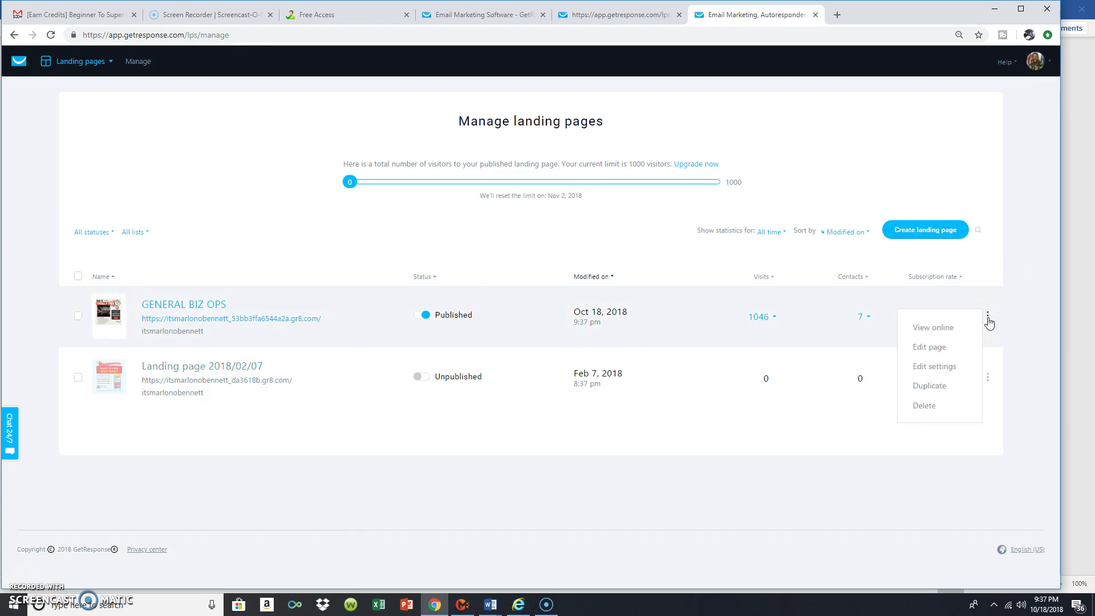
pyautogui.click(931, 348)
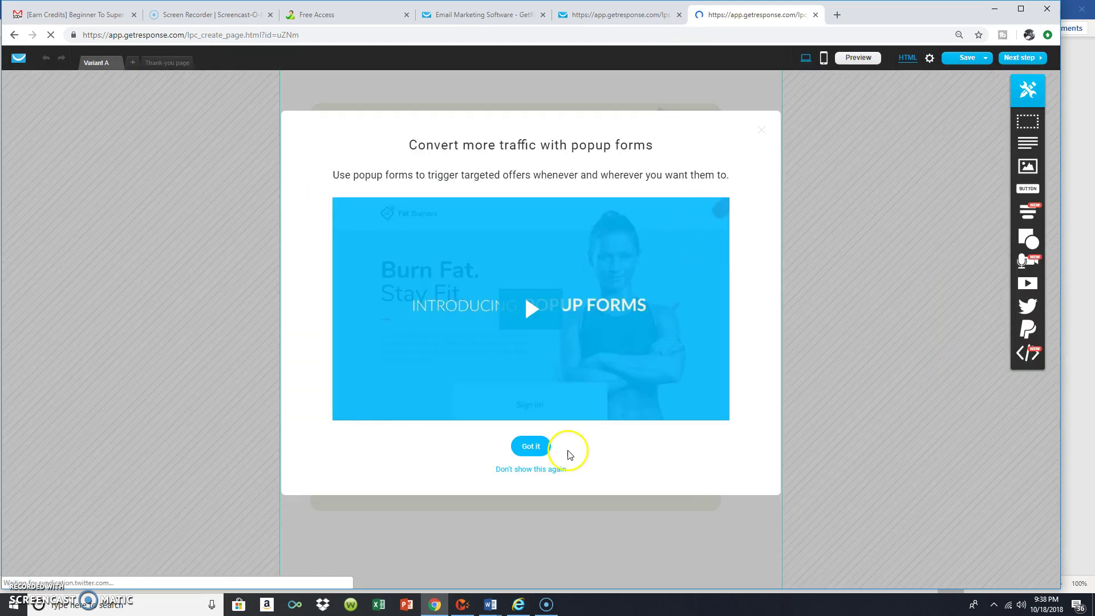
pyautogui.click(538, 452)
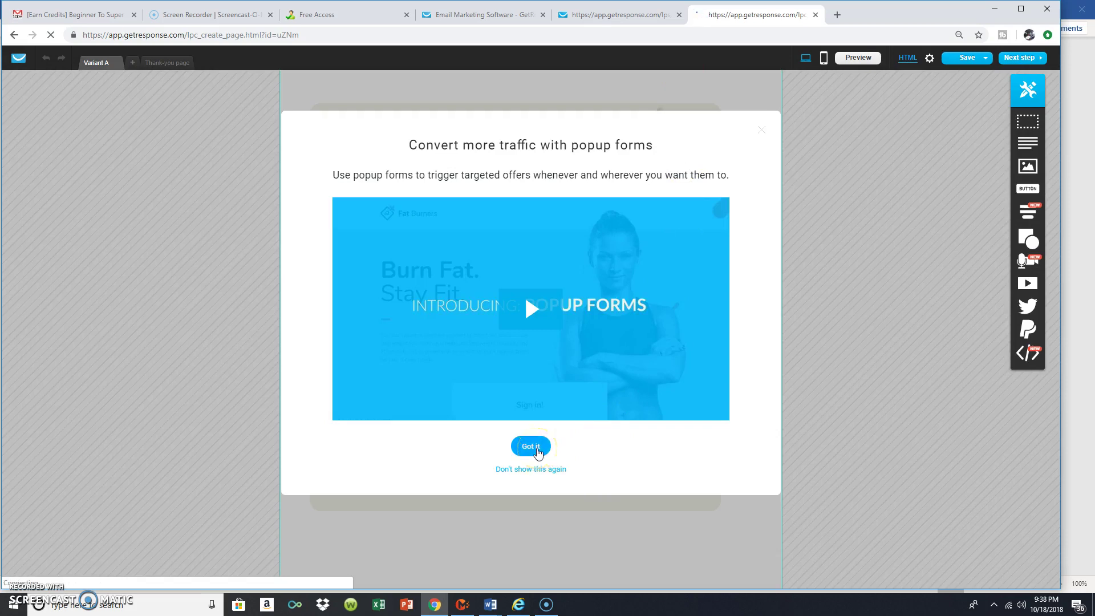
pyautogui.click(964, 58)
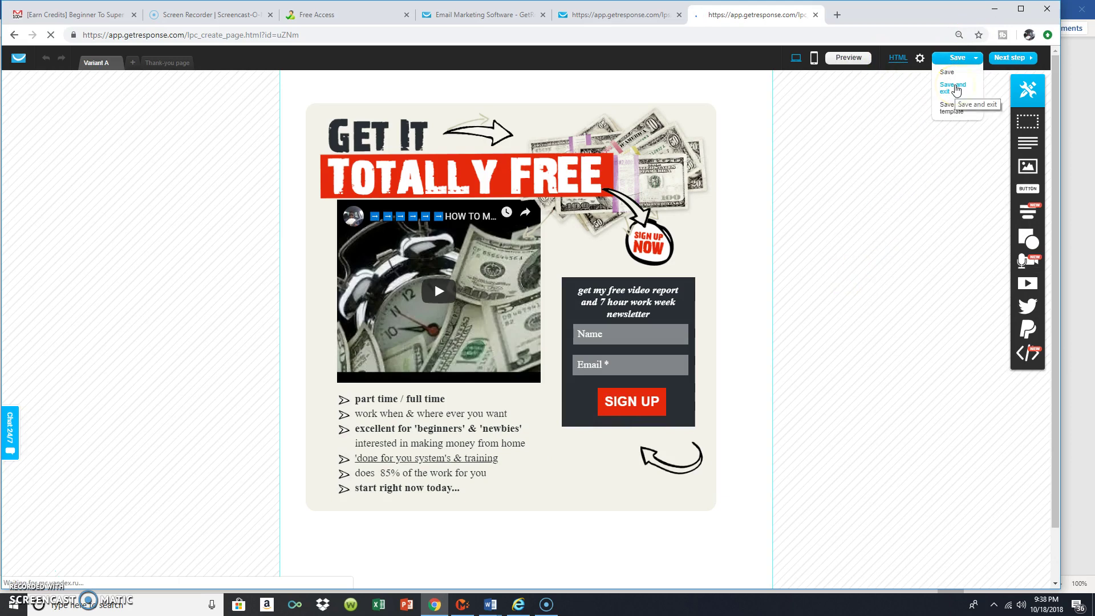
pyautogui.click(956, 89)
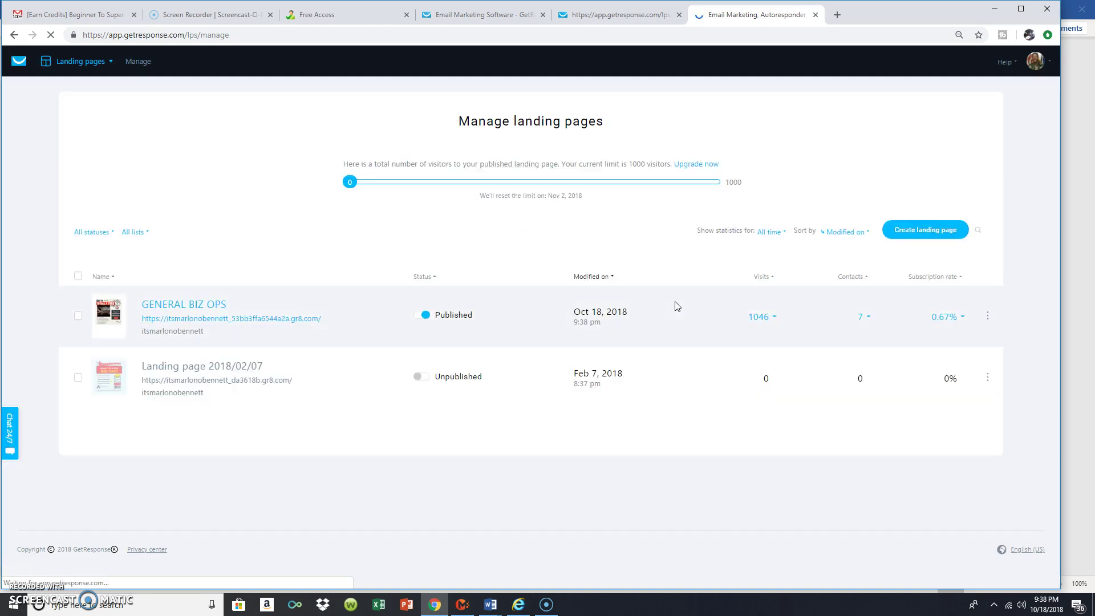
# Step: Open the settings of the GENERAL BIZ OPS landing page
pyautogui.click(987, 317)
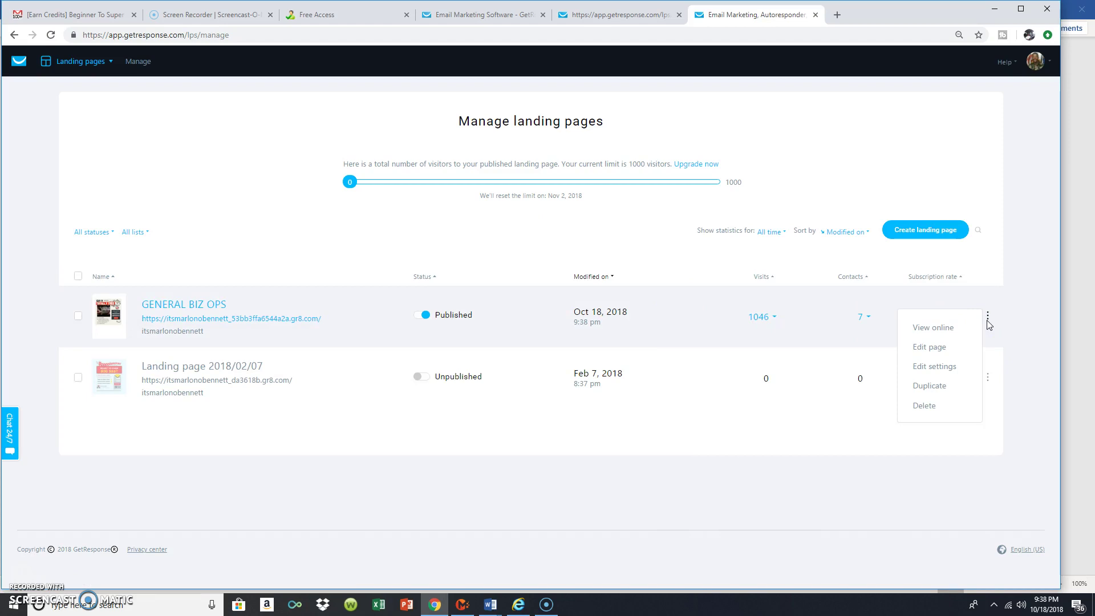
pyautogui.click(983, 335)
pyautogui.click(986, 318)
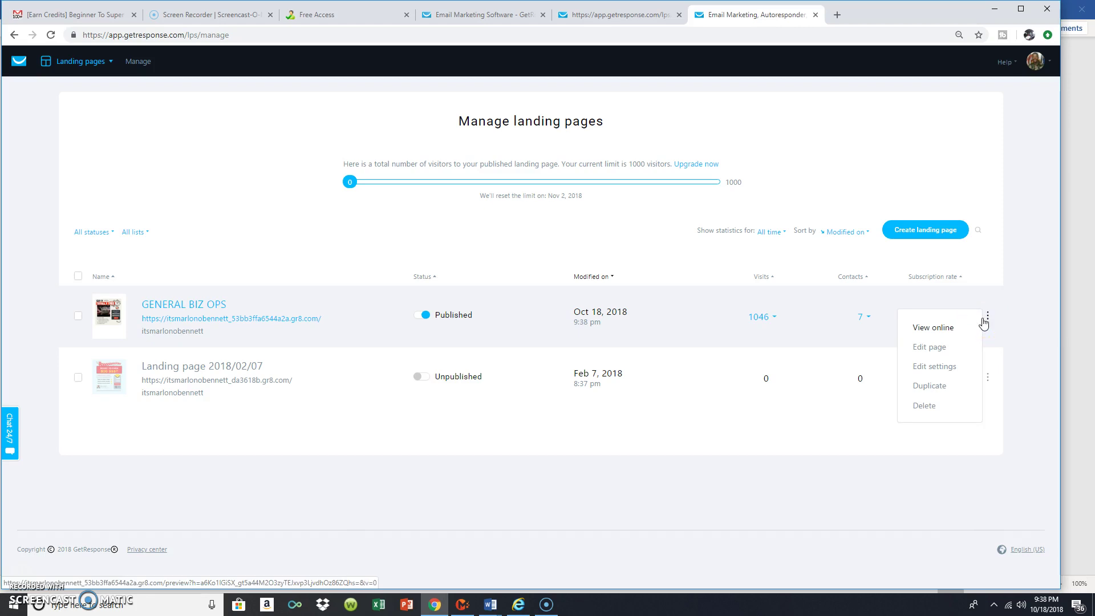
pyautogui.click(926, 371)
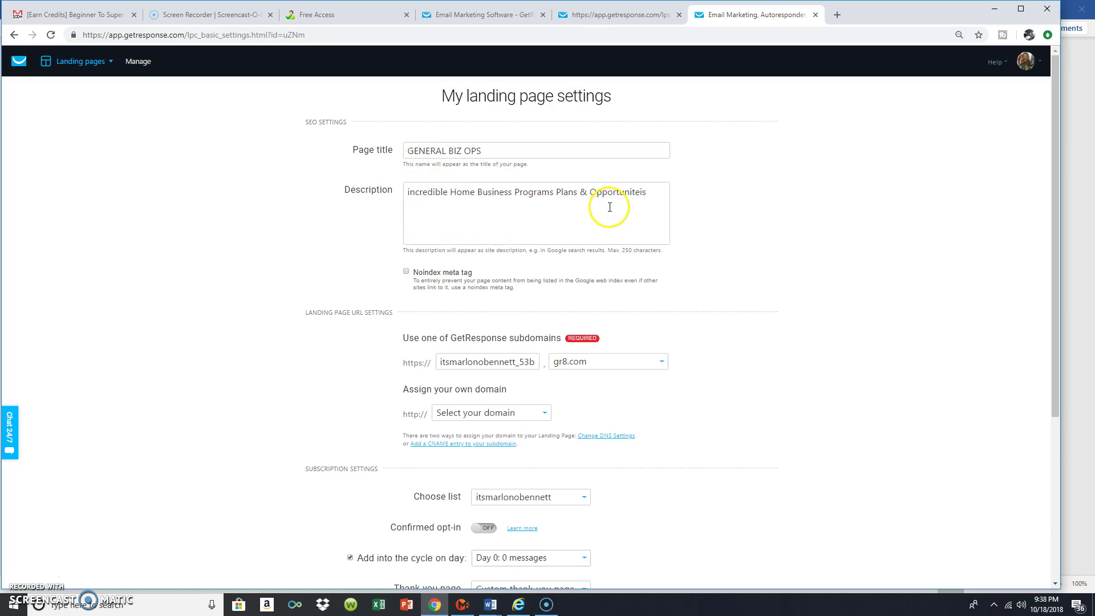
# Step: Review the landing page URL settings and the available choices for assigning an own domain
pyautogui.scroll(-2, 530, 365)
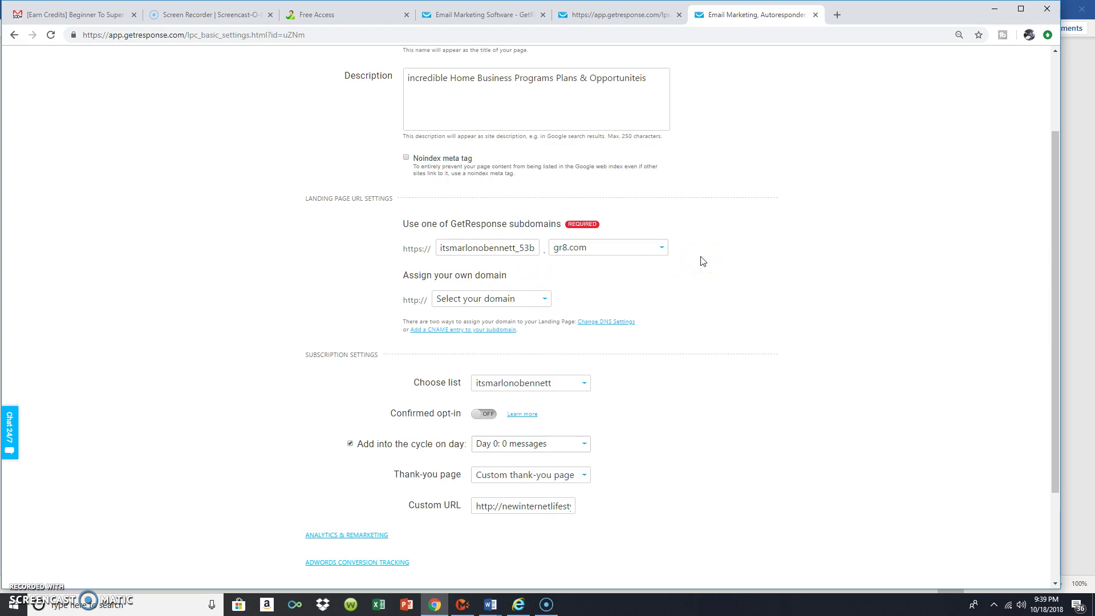
pyautogui.scroll(-1, 703, 261)
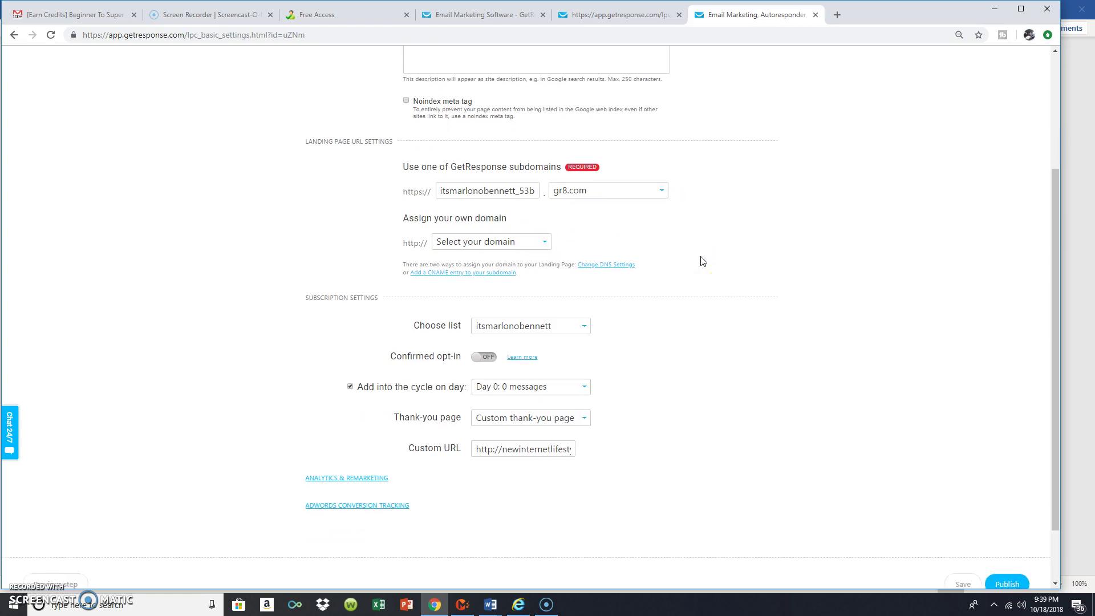
pyautogui.click(548, 248)
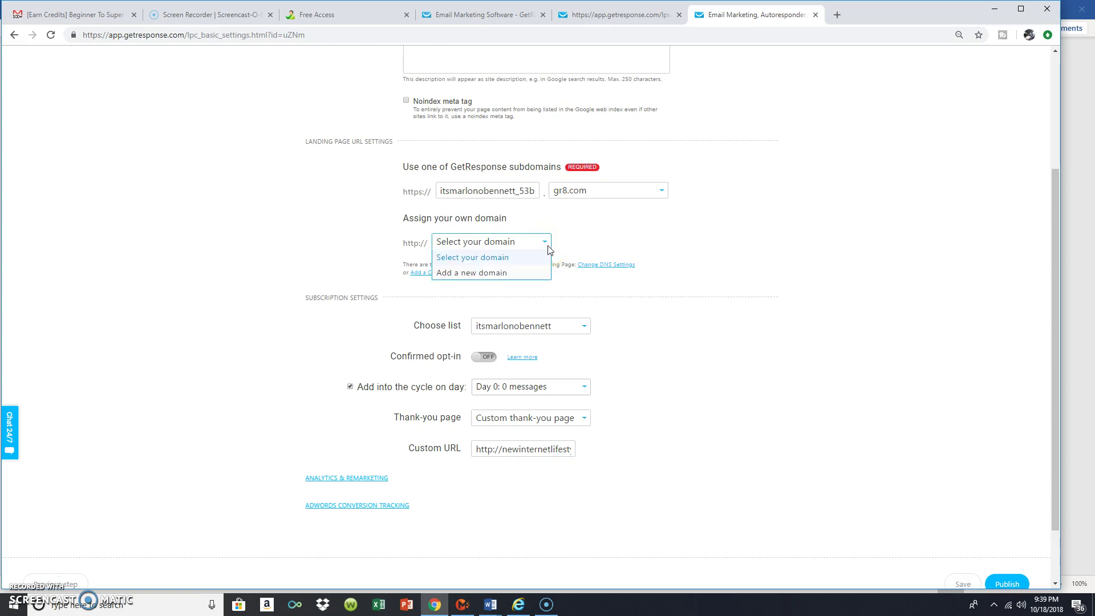
pyautogui.click(802, 227)
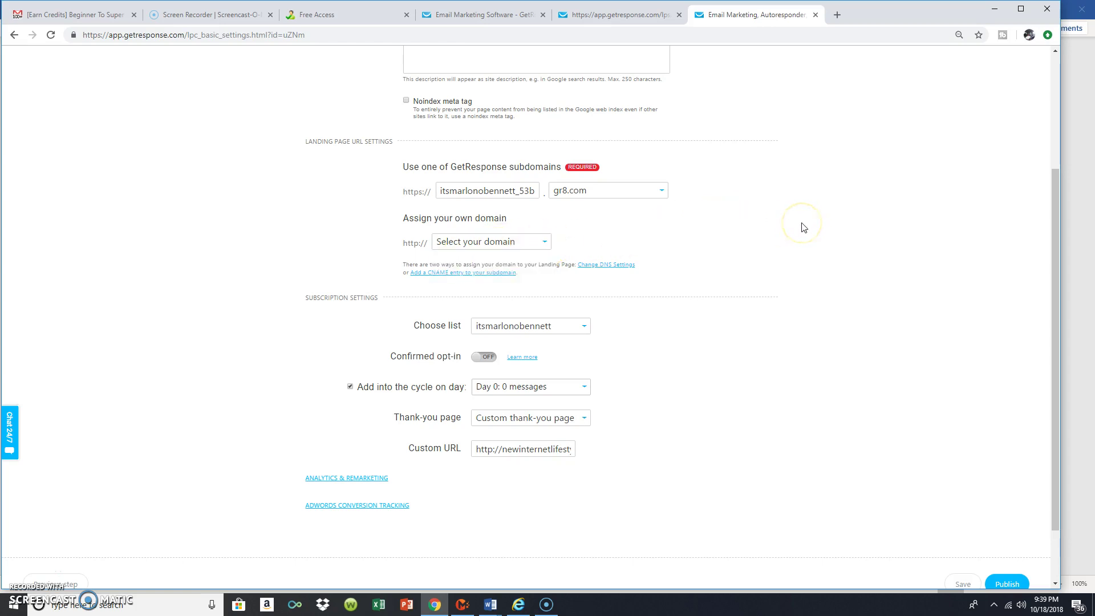
# Step: Try the jvz002cm and mysolos lists as the page's subscription list, and reselect the original list
pyautogui.scroll(-2, 801, 228)
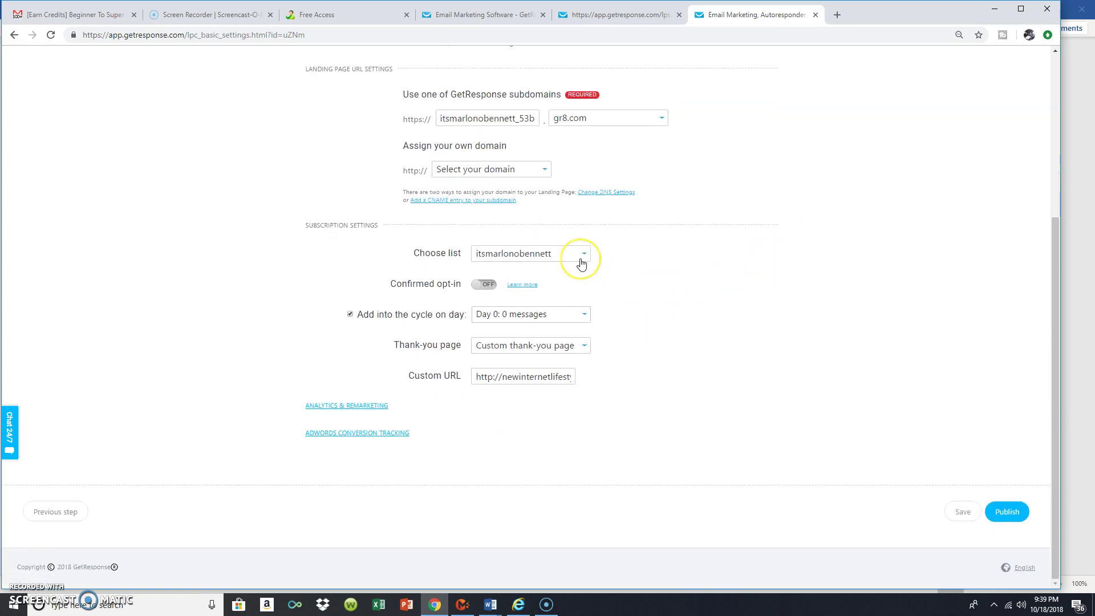
pyautogui.click(581, 263)
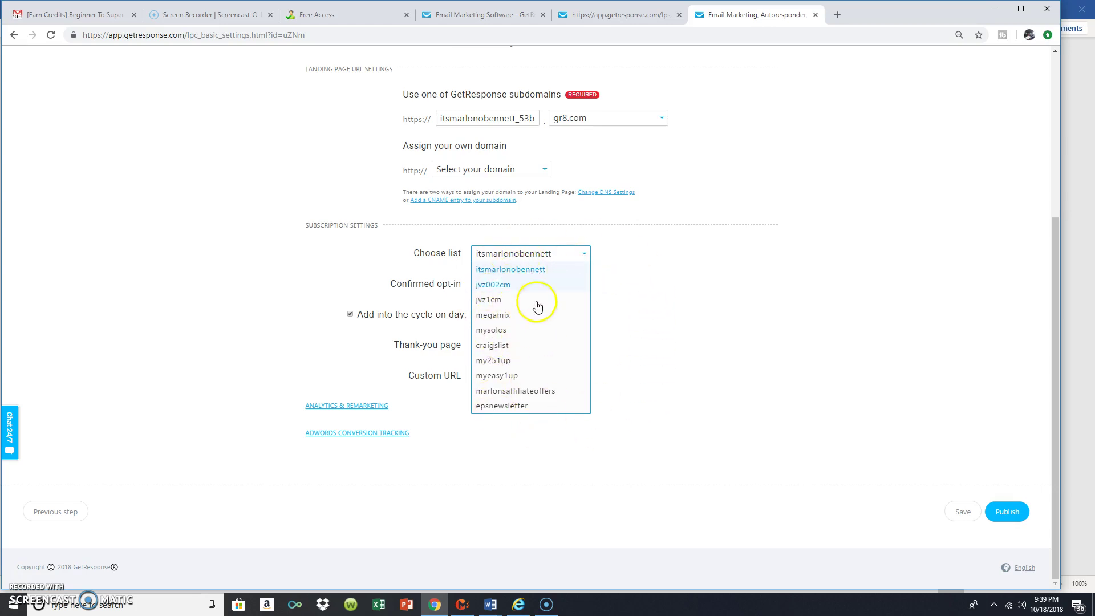
pyautogui.click(503, 291)
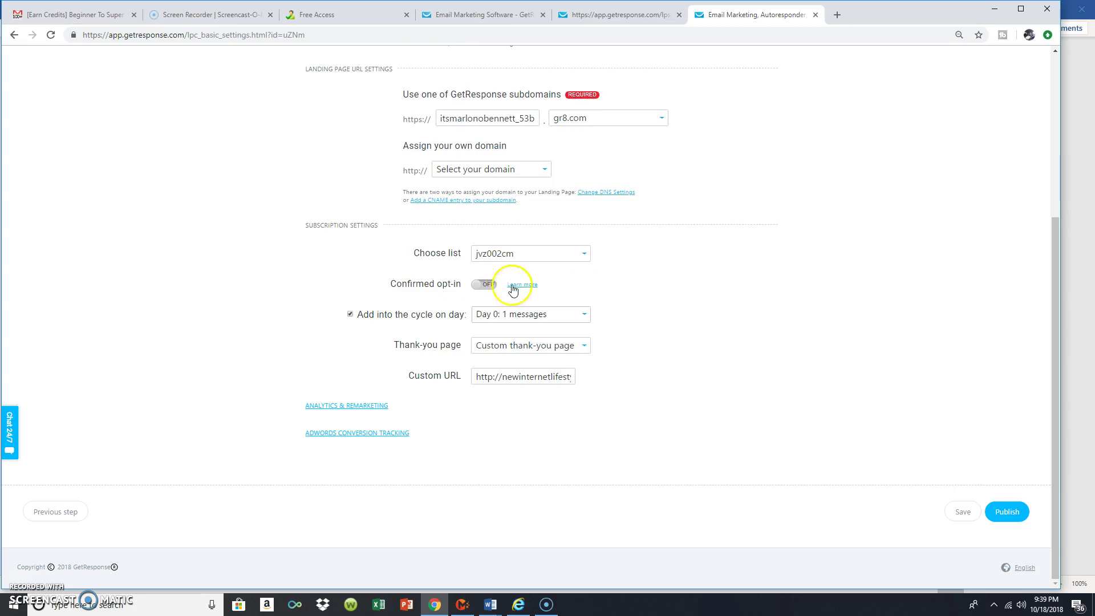
pyautogui.click(585, 254)
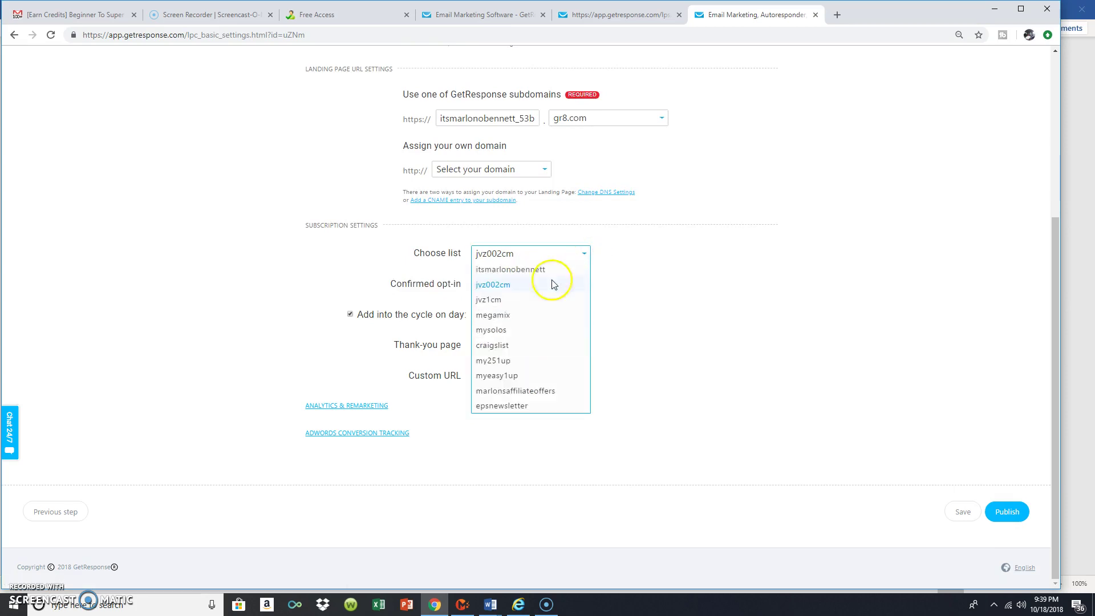
pyautogui.click(496, 333)
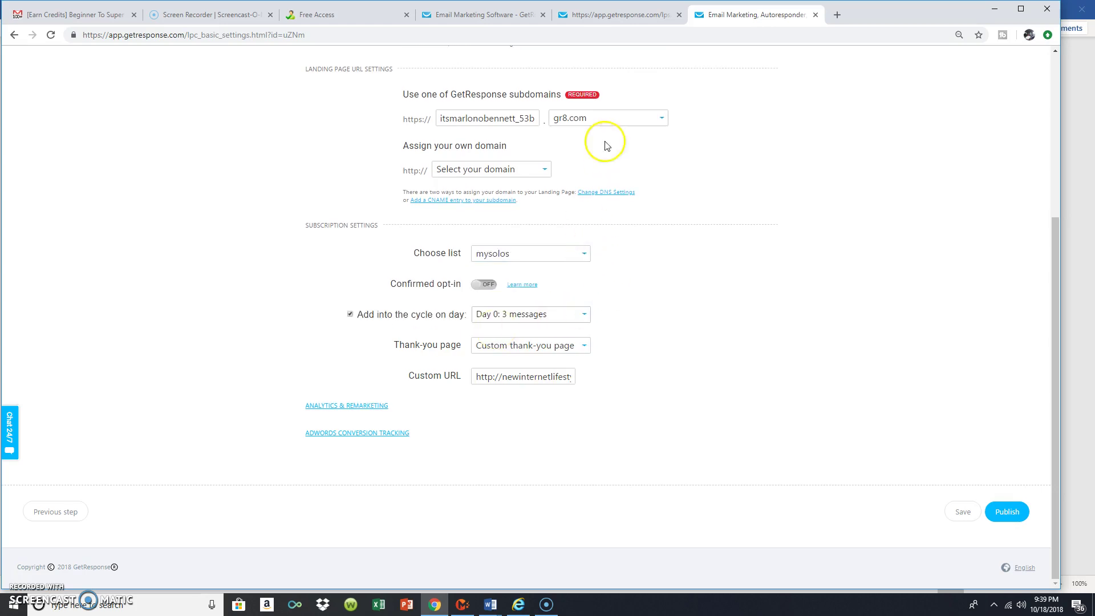
pyautogui.click(582, 253)
pyautogui.click(525, 271)
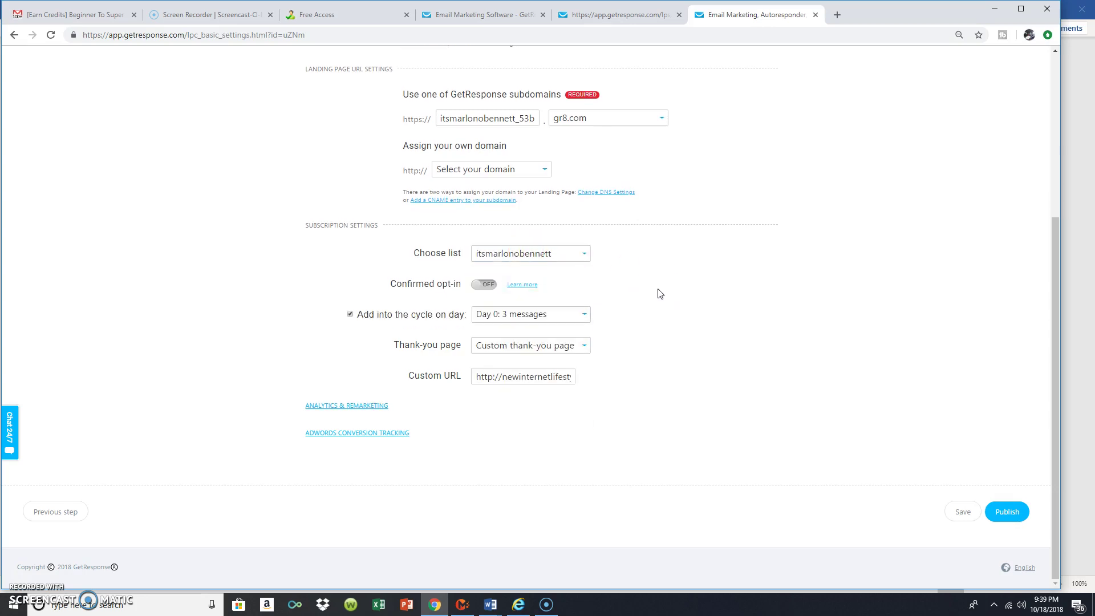
# Step: Choose Custom thank-you page as the page shown after subscribing
pyautogui.click(581, 354)
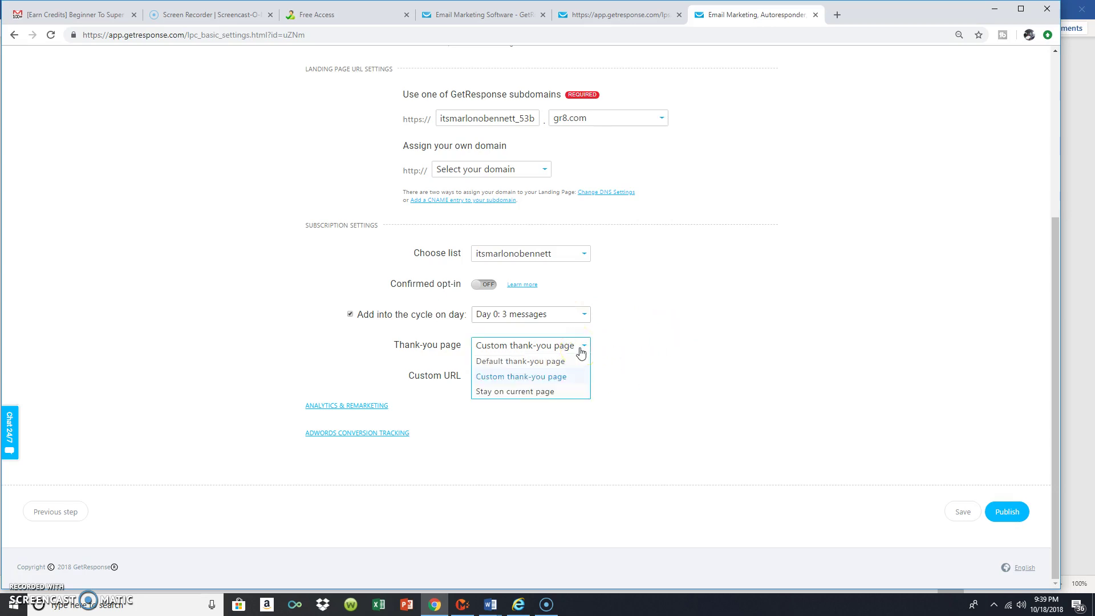
pyautogui.click(532, 384)
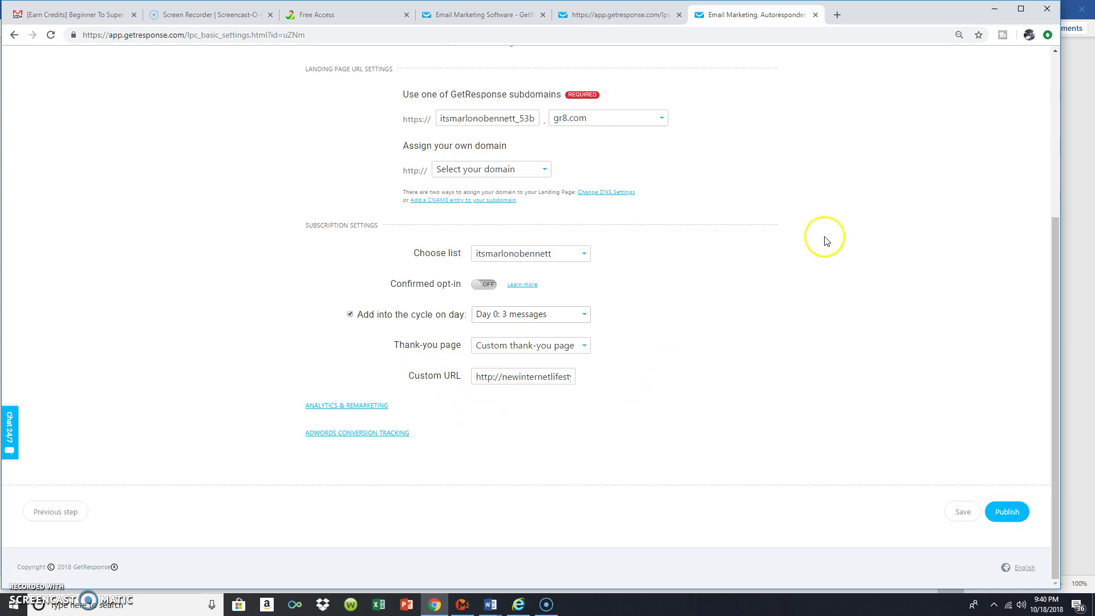
# Step: Review the landing page settings from the SEO section to the subscription section, including the available thank-you page options
pyautogui.scroll(5, 825, 239)
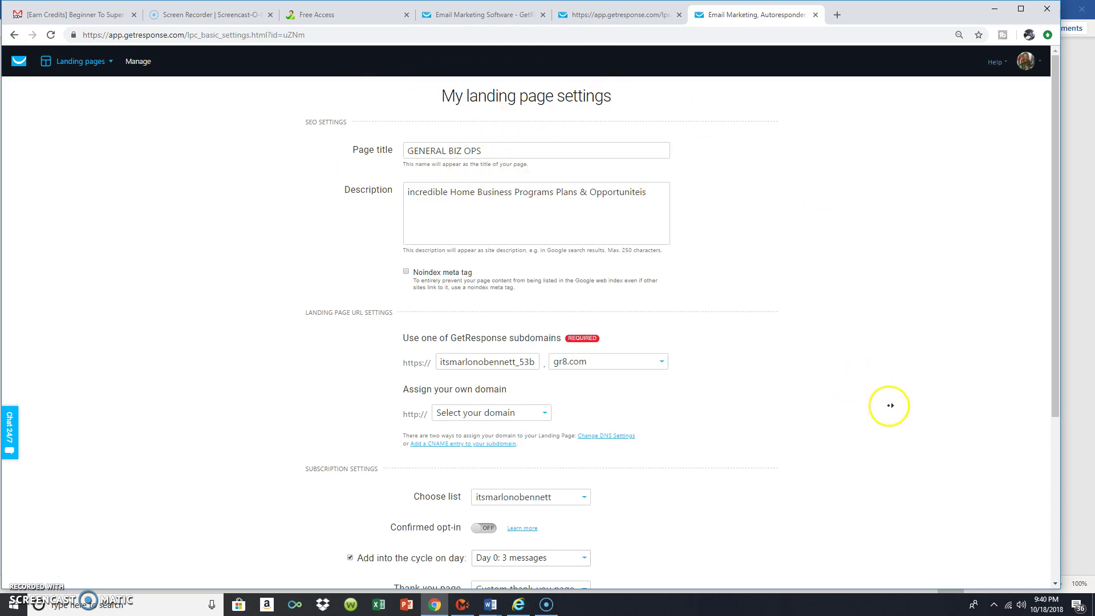
pyautogui.scroll(-4, 881, 406)
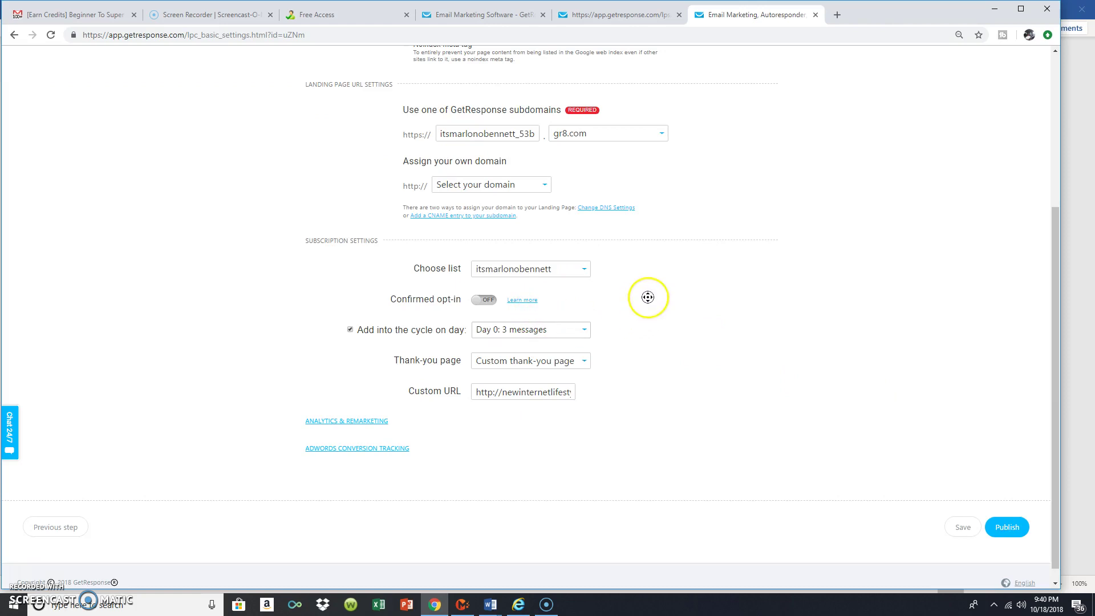
pyautogui.scroll(-1, 647, 297)
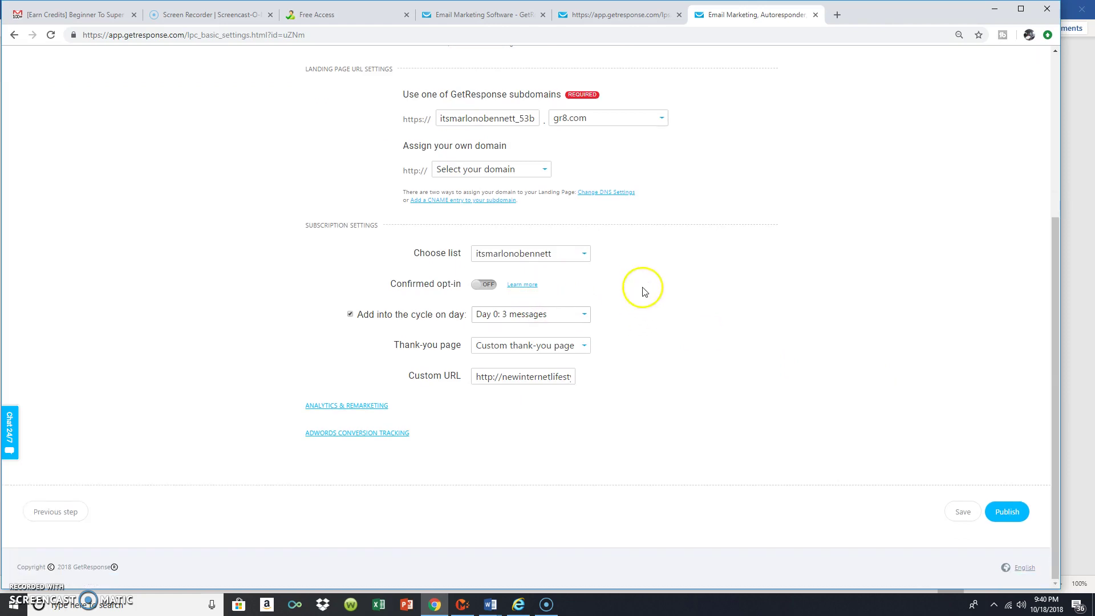
pyautogui.click(583, 346)
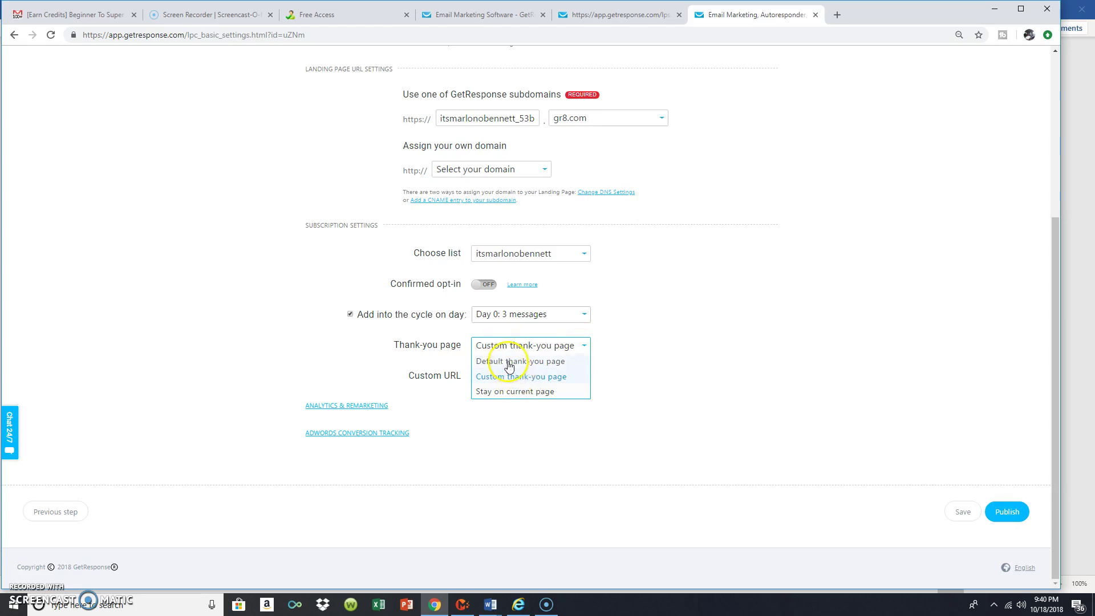
pyautogui.click(486, 346)
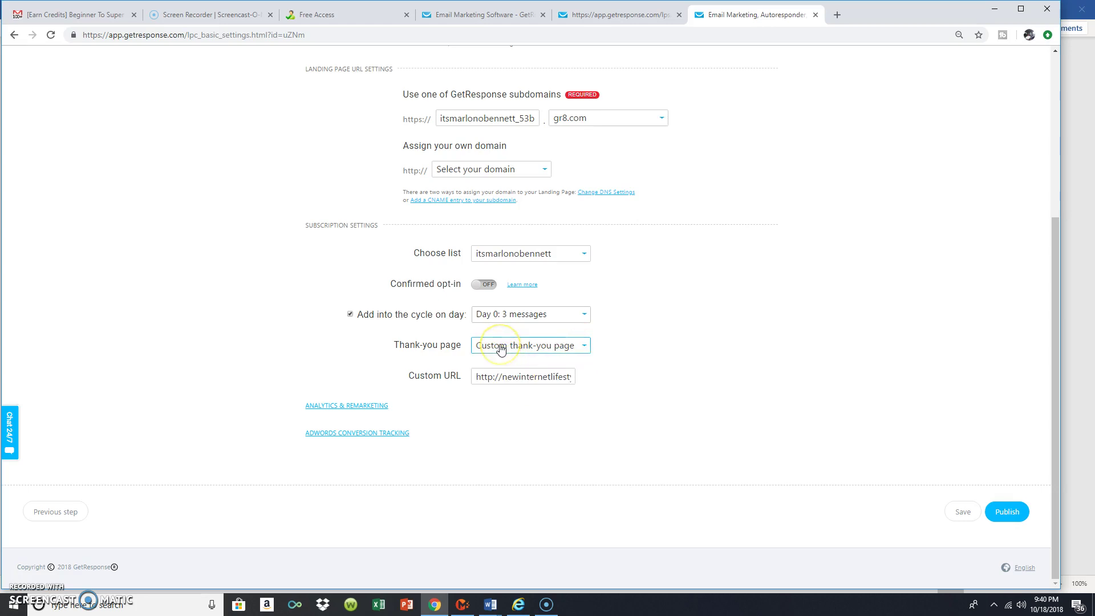
# Step: Publish the GENERAL BIZ OPS landing page and open its live gr8.com address
pyautogui.click(1001, 515)
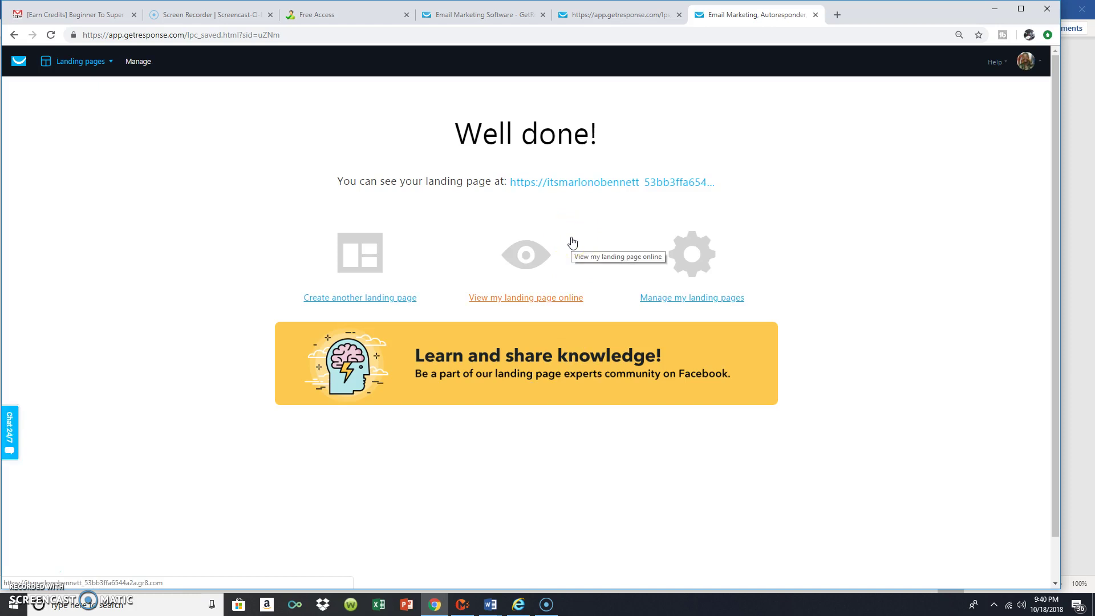
pyautogui.click(615, 187)
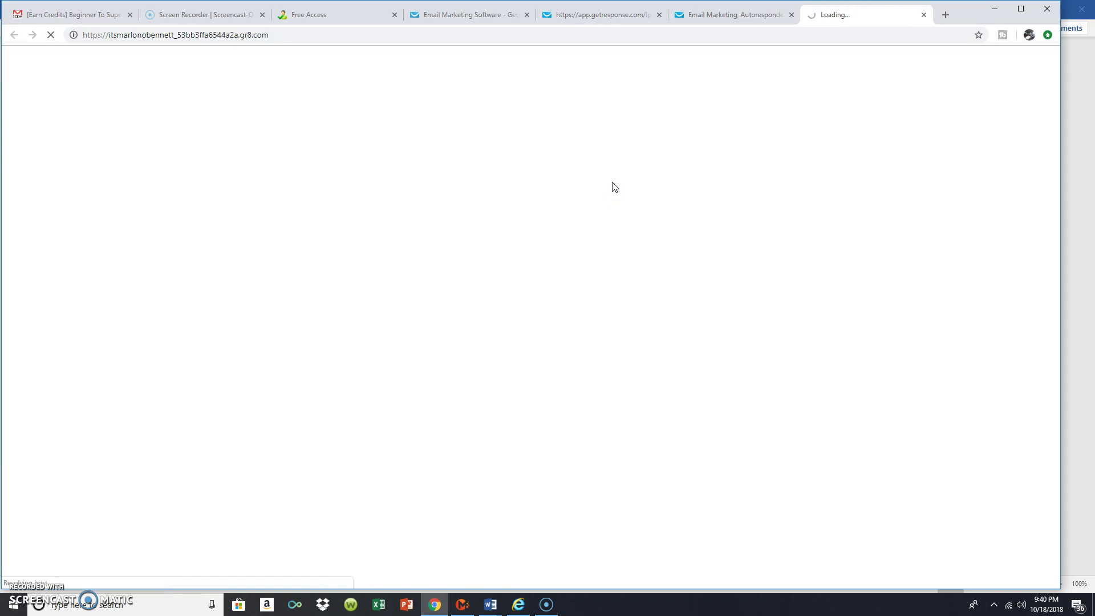